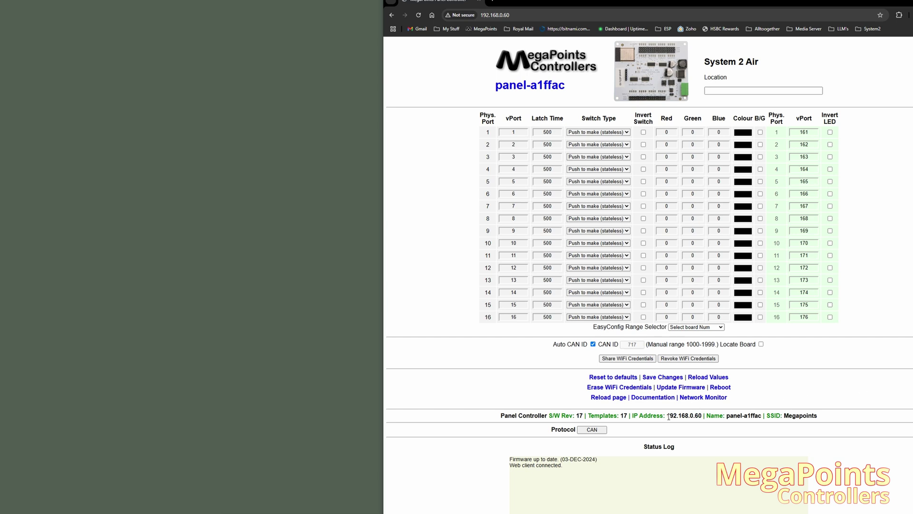
{"action": "left_click_drag", "start_coordinate": [669, 417], "coordinate": [694, 419]}
{"action": "left_click", "coordinate": [817, 427]}
{"action": "left_click", "coordinate": [508, 15]}
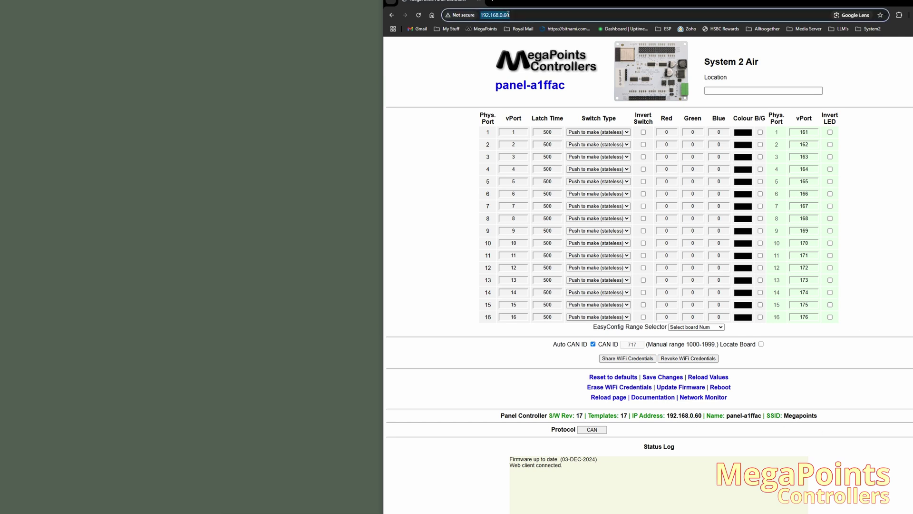
{"action": "left_click", "coordinate": [549, 18]}
{"action": "left_click", "coordinate": [784, 384]}
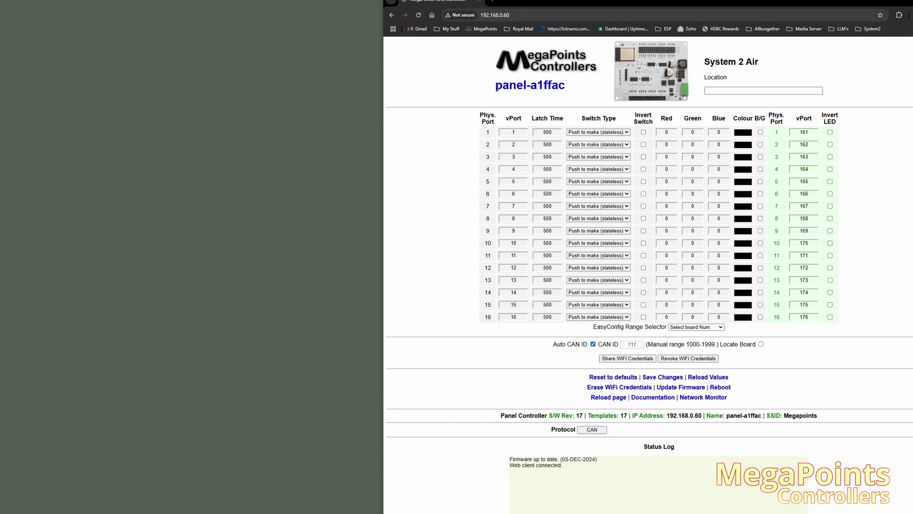
Copy the panel controller's network name and load its page at panel-a1ffac.local.
{"action": "left_click_drag", "start_coordinate": [496, 88], "coordinate": [565, 89]}
{"action": "left_click", "coordinate": [564, 98]}
{"action": "left_click_drag", "start_coordinate": [495, 88], "coordinate": [564, 90]}
{"action": "key", "text": "ctrl+c"}
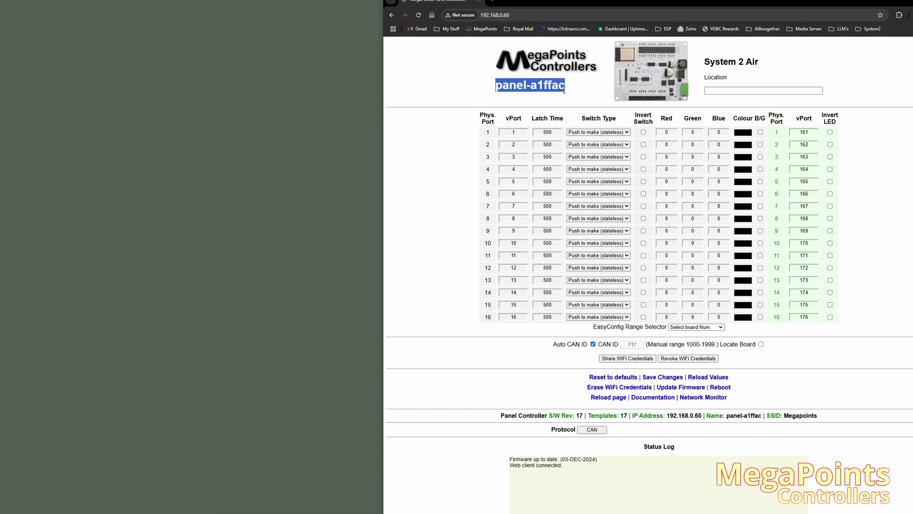
{"action": "left_click", "coordinate": [573, 15]}
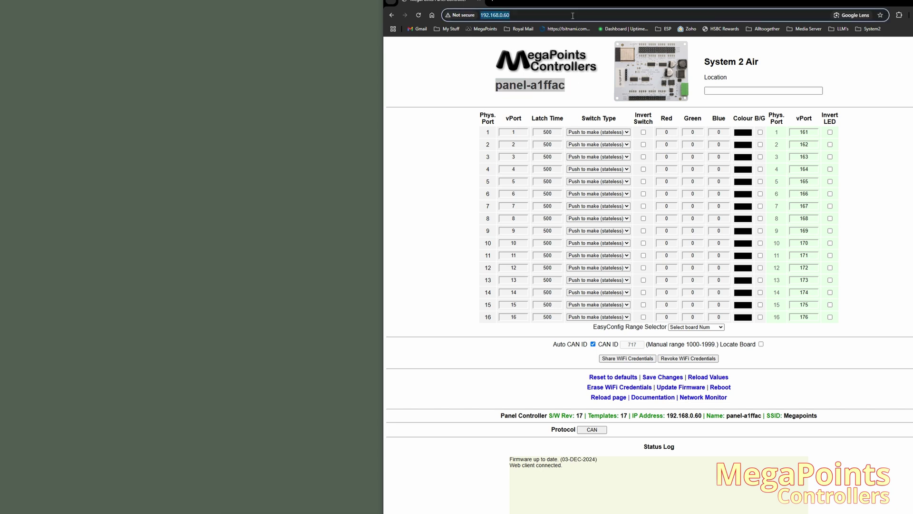
{"action": "key", "text": "ctrl+v"}
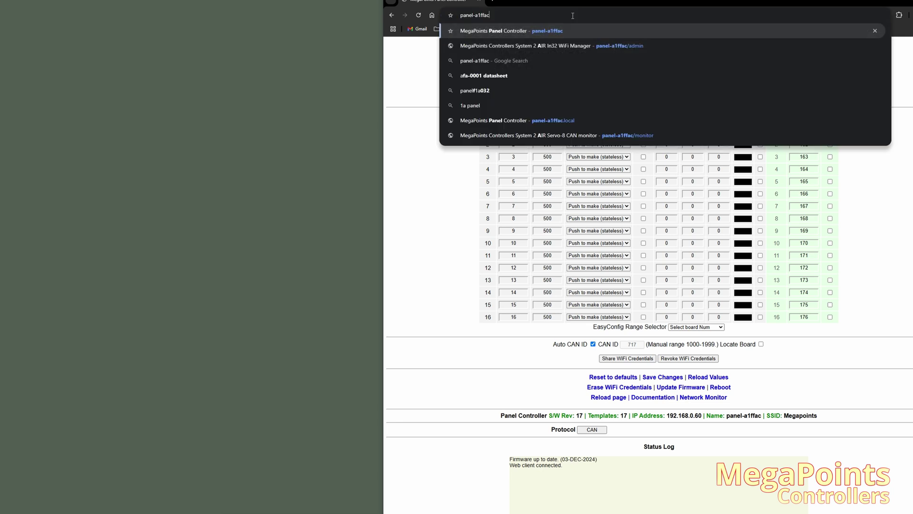
{"action": "type", "text": ".local"}
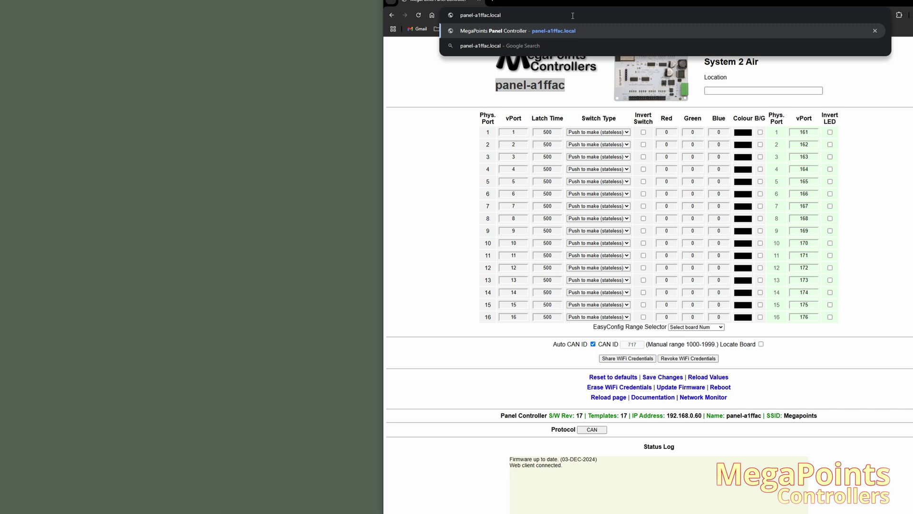
{"action": "key", "text": "Return"}
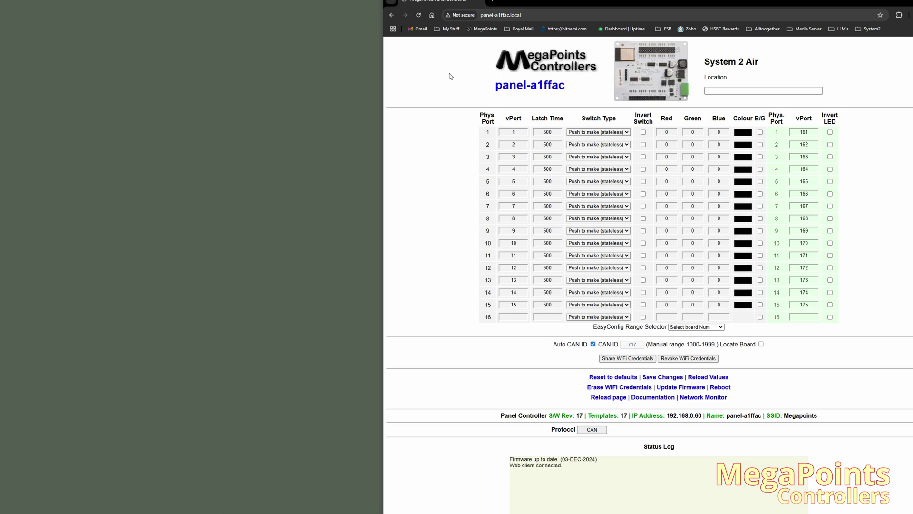
{"action": "left_click", "coordinate": [486, 17]}
{"action": "left_click", "coordinate": [479, 55]}
Turn Locate Board on and off, share the WiFi credentials with the other boards, and review the status log.
{"action": "left_click", "coordinate": [761, 344]}
{"action": "left_click", "coordinate": [761, 344]}
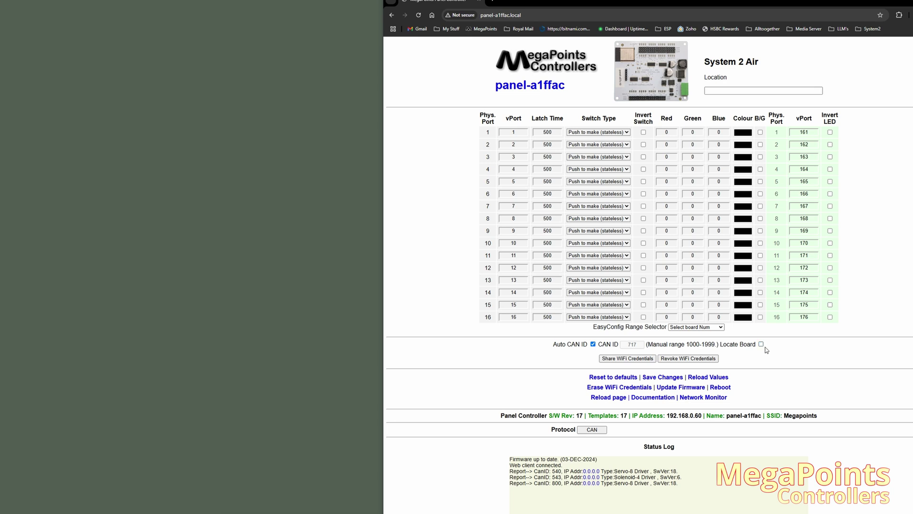
{"action": "left_click", "coordinate": [645, 363]}
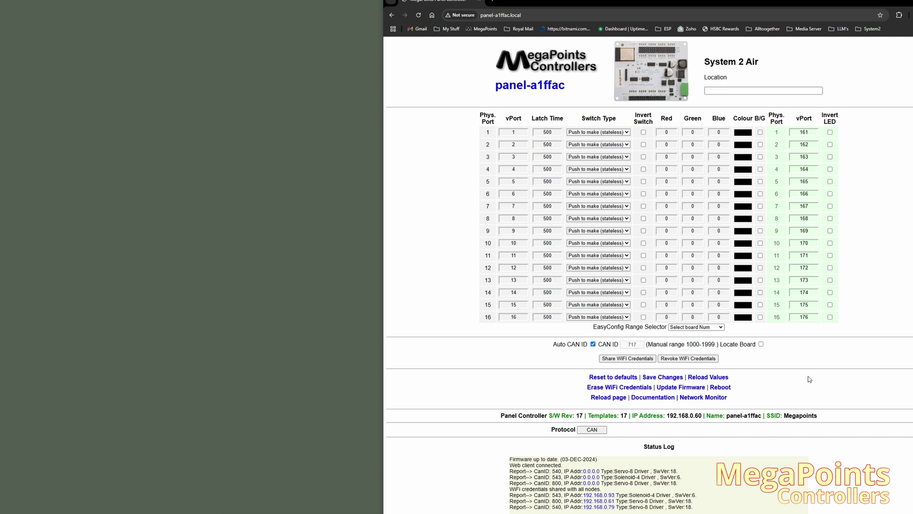
{"action": "scroll", "coordinate": [846, 444], "scroll_direction": "down", "scroll_amount": 1}
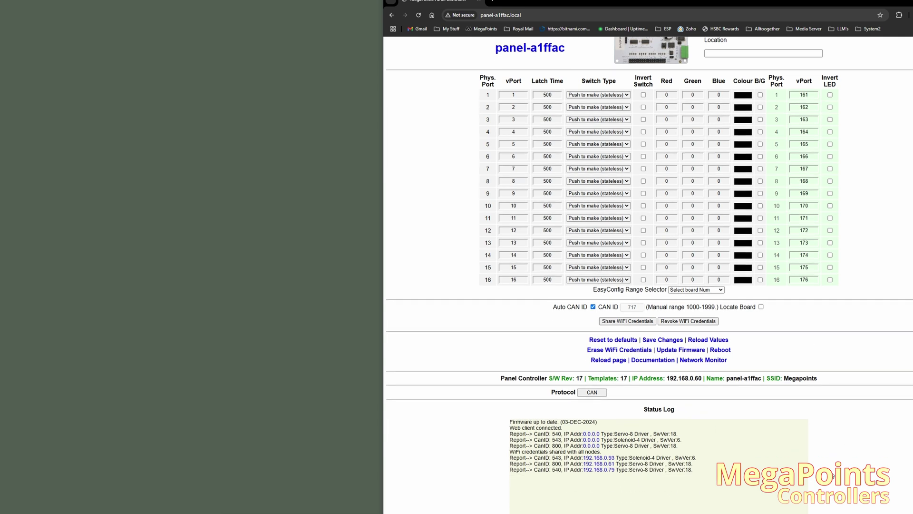
{"action": "scroll", "coordinate": [833, 475], "scroll_direction": "up", "scroll_amount": 1}
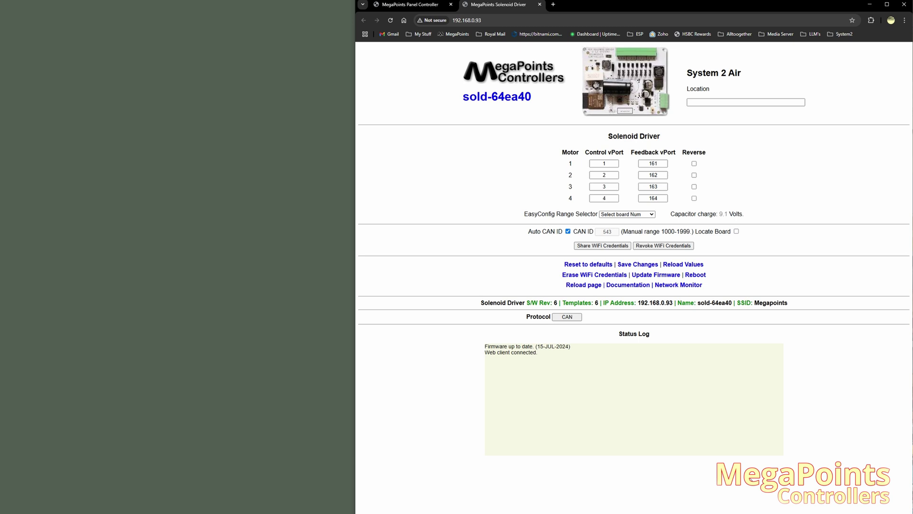
Close the Solenoid Driver page and delete the existing System2 folder from the bookmarks bar.
{"action": "left_click", "coordinate": [540, 4]}
{"action": "right_click", "coordinate": [846, 35]}
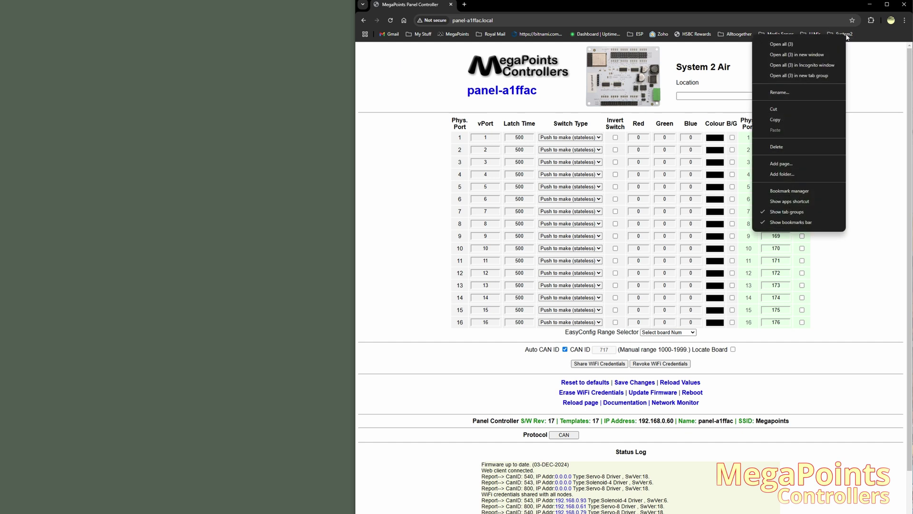
{"action": "left_click", "coordinate": [792, 146]}
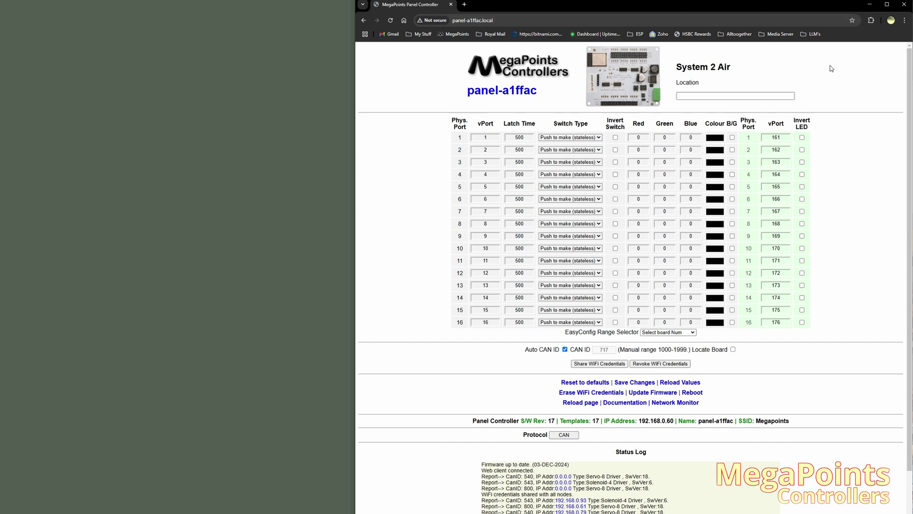
Add a new folder named System2 to the bookmarks bar.
{"action": "right_click", "coordinate": [845, 36]}
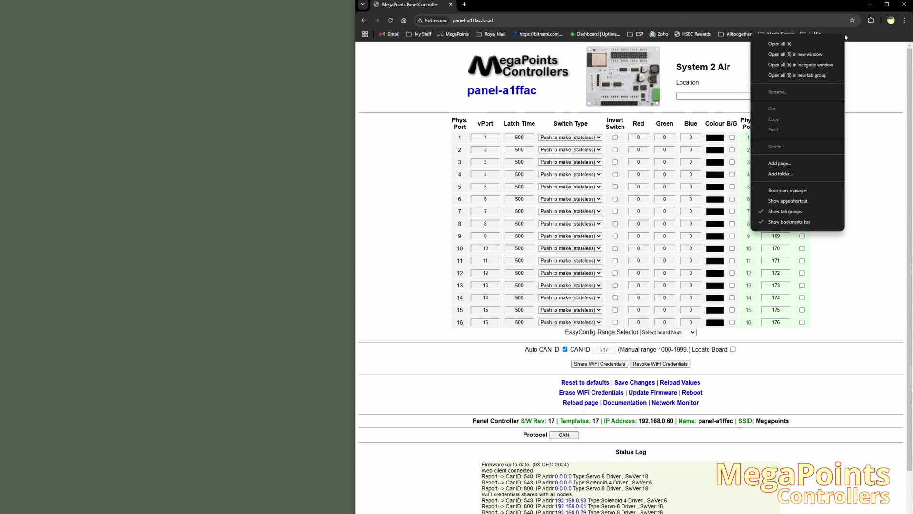
{"action": "left_click", "coordinate": [777, 174]}
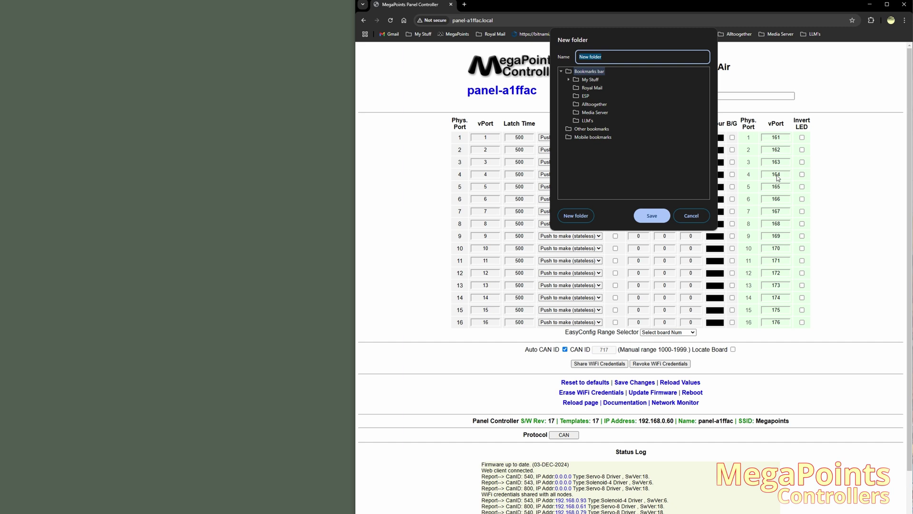
{"action": "type", "text": "System2"}
{"action": "key", "text": "Return"}
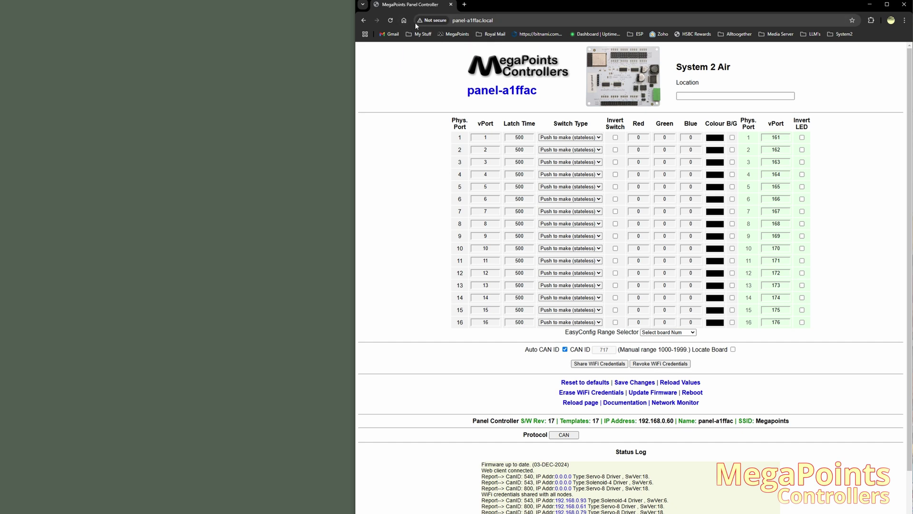
Bookmark the Panel Controller page in the System2 folder and check the folder's contents.
{"action": "left_click_drag", "start_coordinate": [416, 26], "coordinate": [841, 53]}
{"action": "left_click", "coordinate": [845, 34]}
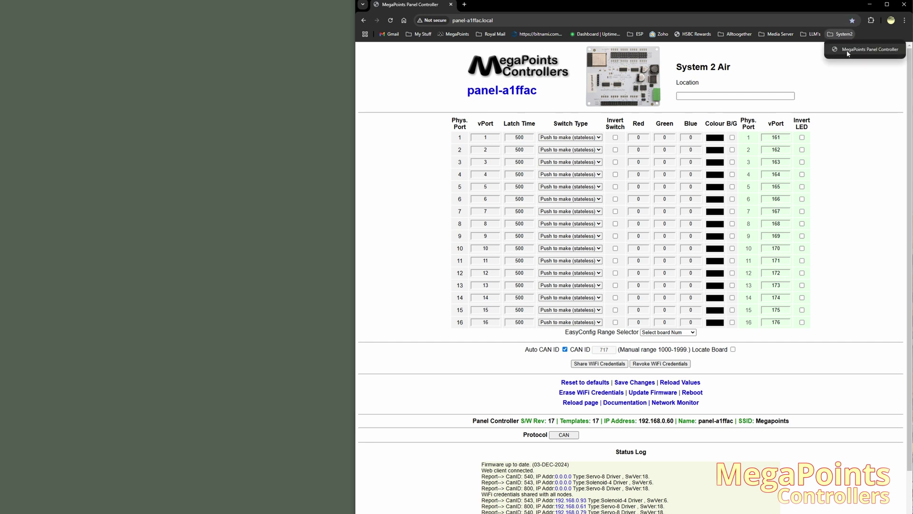
{"action": "left_click", "coordinate": [850, 88]}
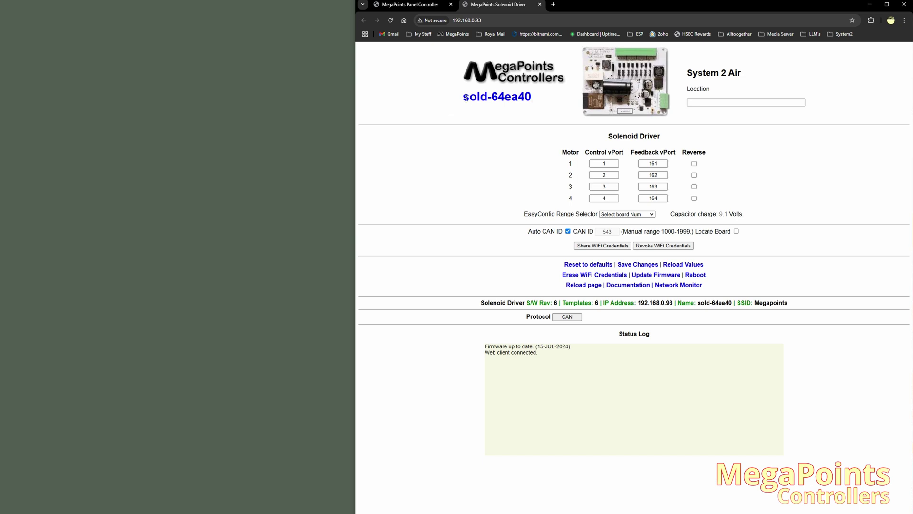
Copy the solenoid driver's network name and reload its page at sold-64ea40.local.
{"action": "left_click_drag", "start_coordinate": [466, 98], "coordinate": [532, 101]}
{"action": "key", "text": "ctrl+c"}
{"action": "left_click", "coordinate": [522, 20]}
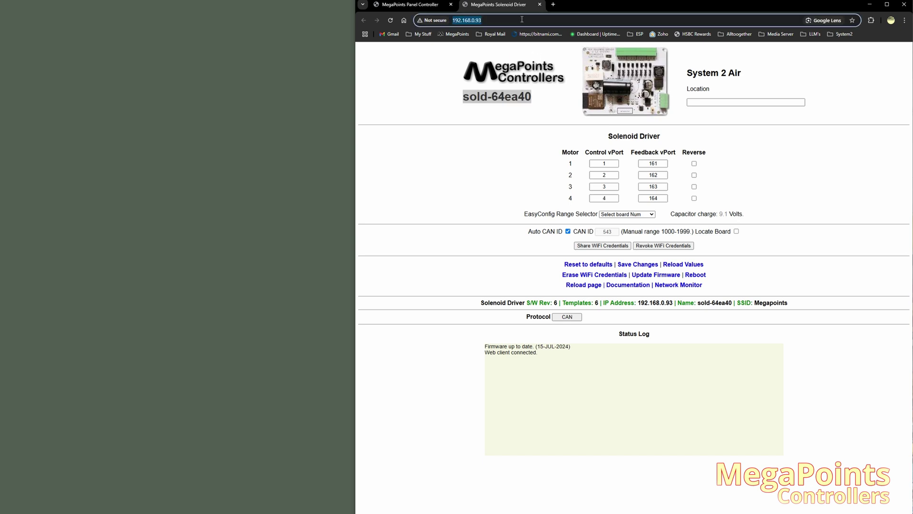
{"action": "key", "text": "ctrl+v"}
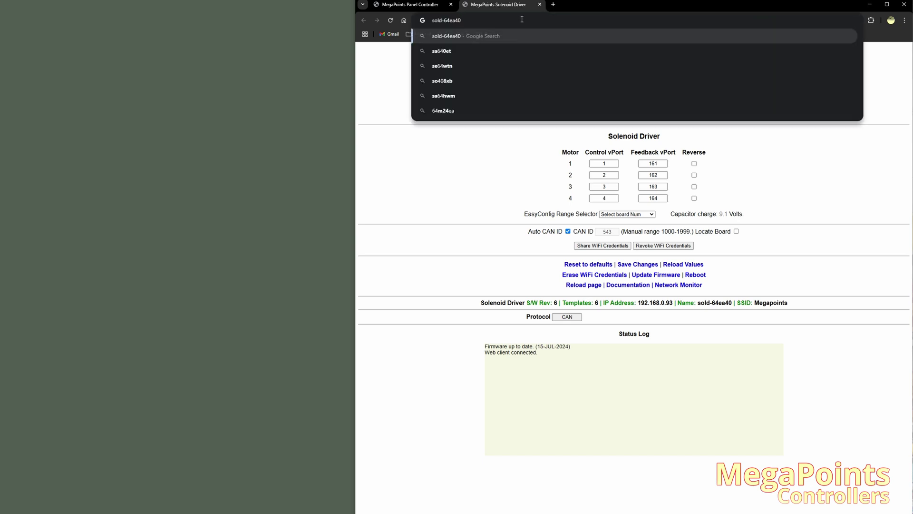
{"action": "type", "text": ".local"}
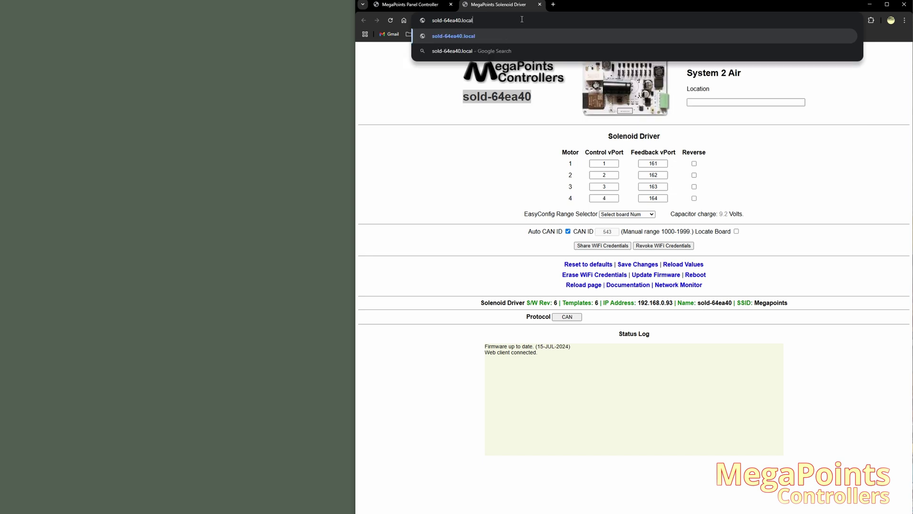
{"action": "key", "text": "Return"}
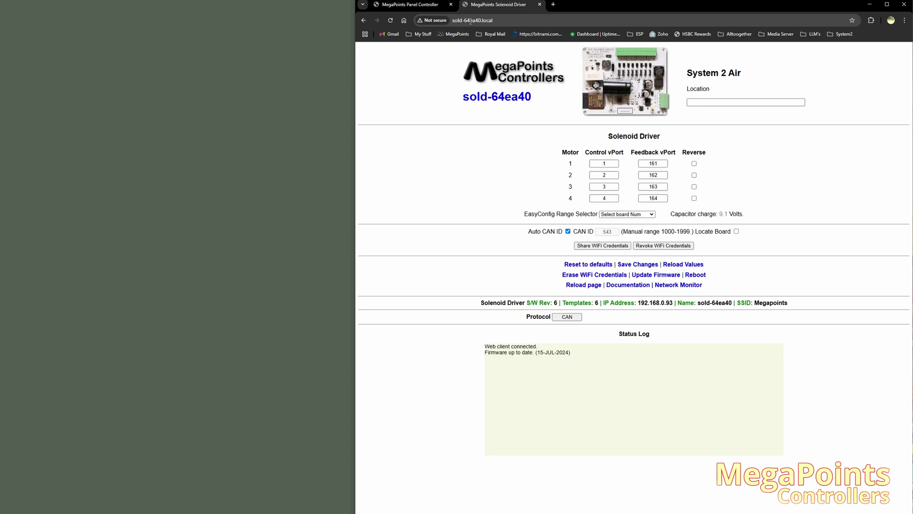
Bookmark the Solenoid Driver page in the System2 folder, check the folder's contents, and close the page's tab.
{"action": "left_click_drag", "start_coordinate": [424, 21], "coordinate": [840, 53]}
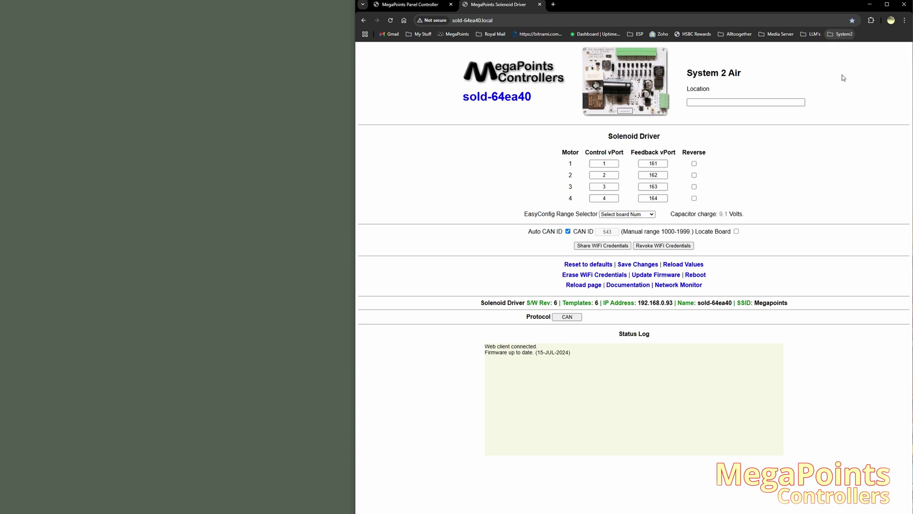
{"action": "left_click", "coordinate": [849, 35]}
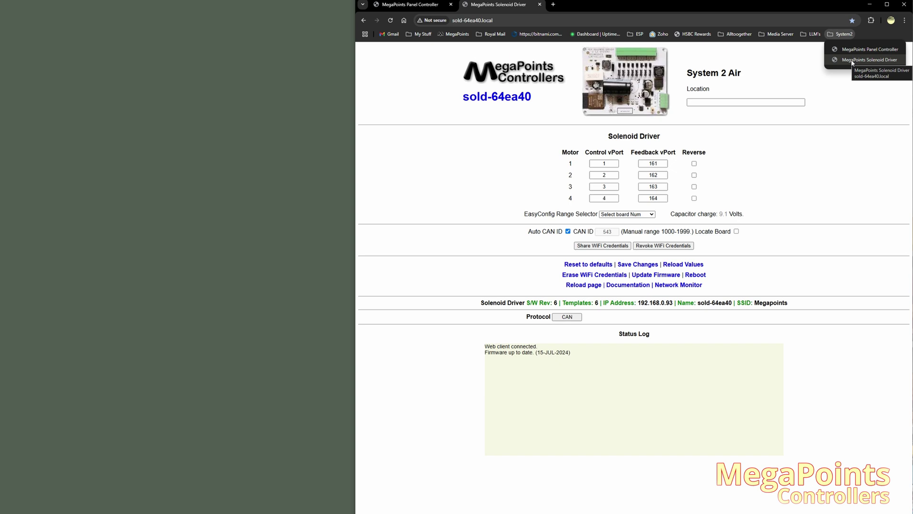
{"action": "left_click", "coordinate": [854, 89]}
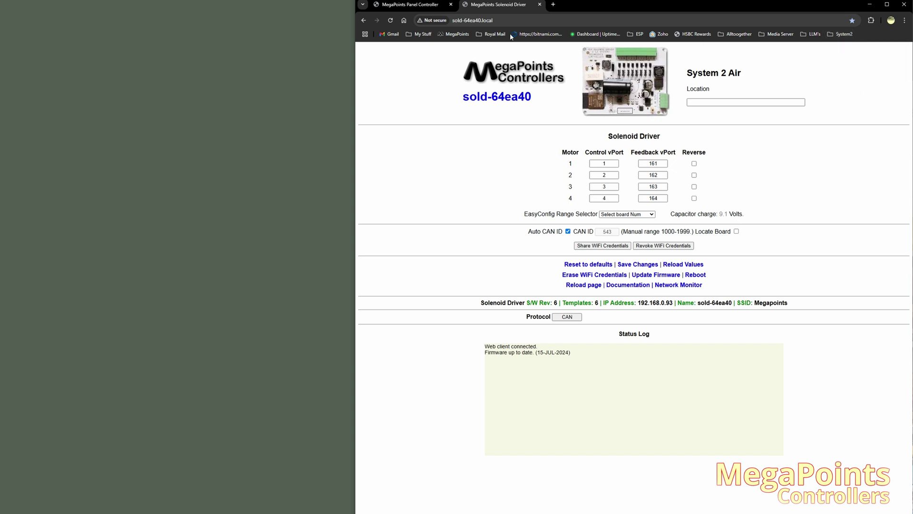
{"action": "left_click", "coordinate": [540, 5]}
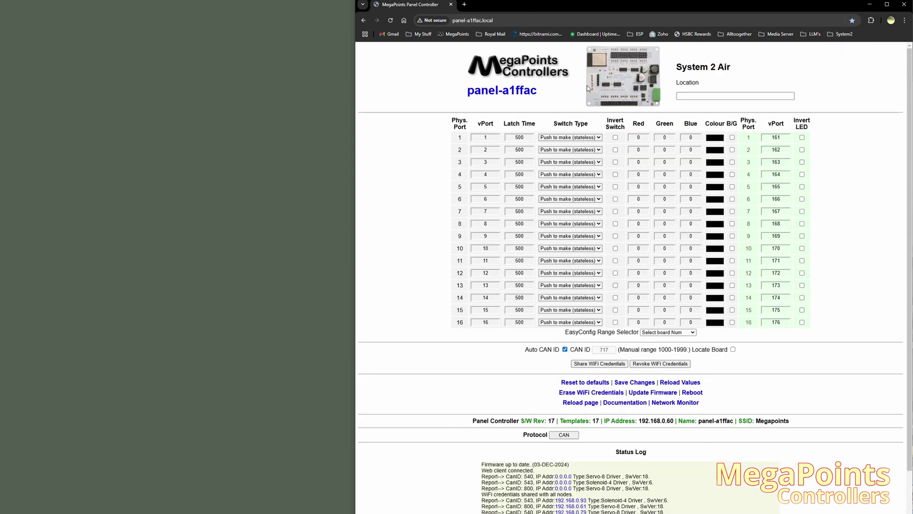
Open the Servo-8 board with CAN ID 800 from the status log, bookmark it under serv8-a1cc84.local, and close its tab.
{"action": "scroll", "coordinate": [695, 403], "scroll_direction": "down", "scroll_amount": 1}
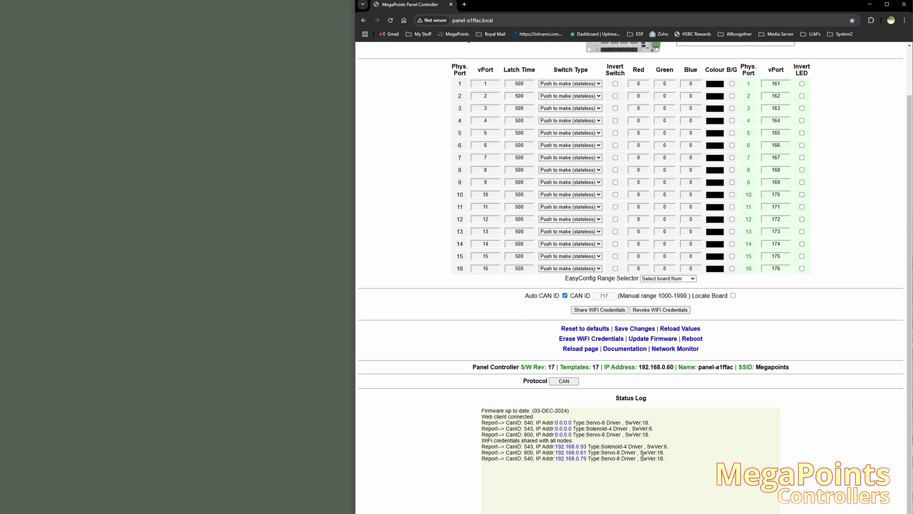
{"action": "left_click", "coordinate": [583, 452]}
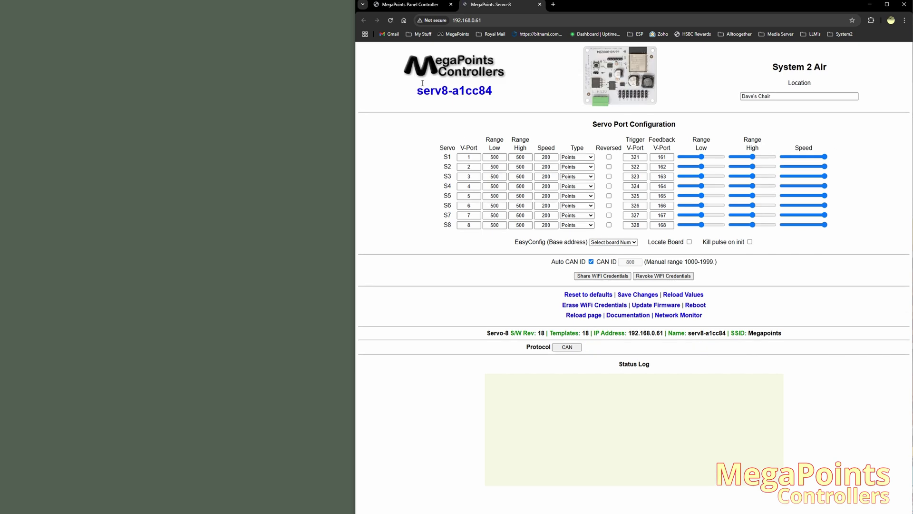
{"action": "left_click_drag", "start_coordinate": [419, 88], "coordinate": [501, 102]}
{"action": "key", "text": "ctrl+c"}
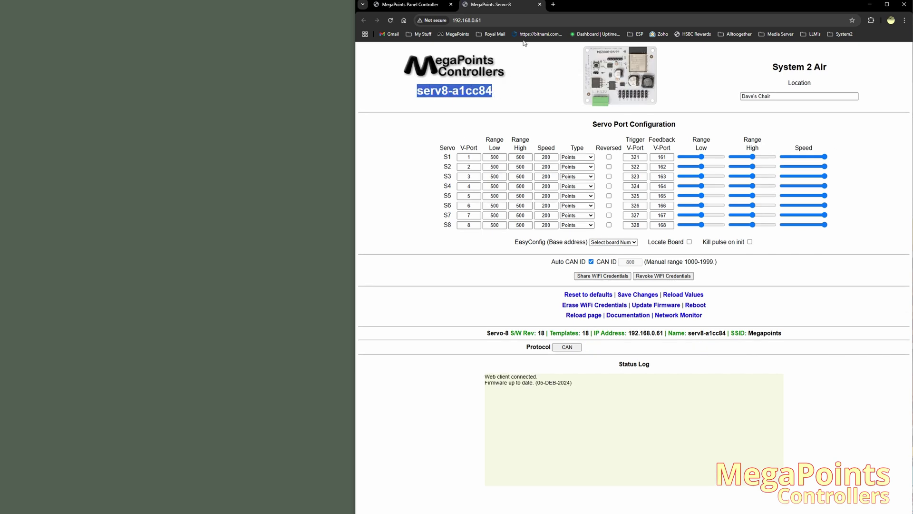
{"action": "left_click", "coordinate": [514, 20]}
{"action": "key", "text": "ctrl+v"}
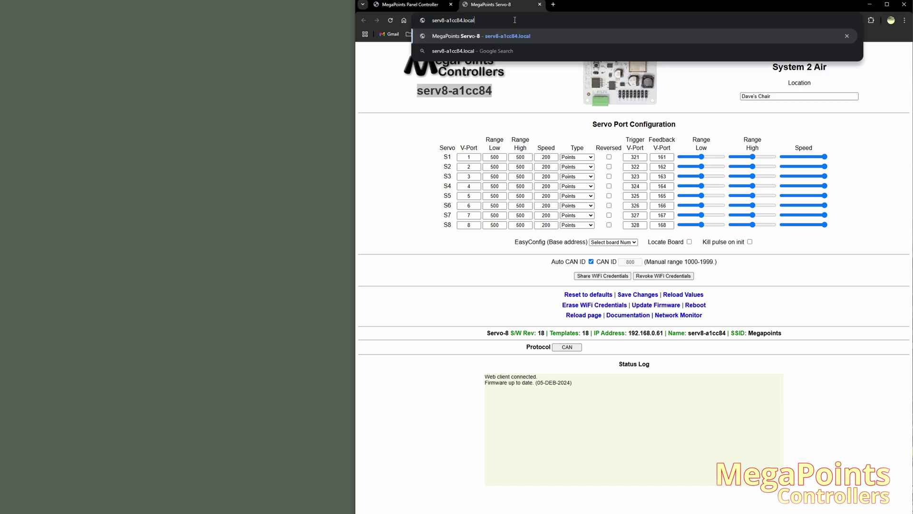
{"action": "key", "text": "Return"}
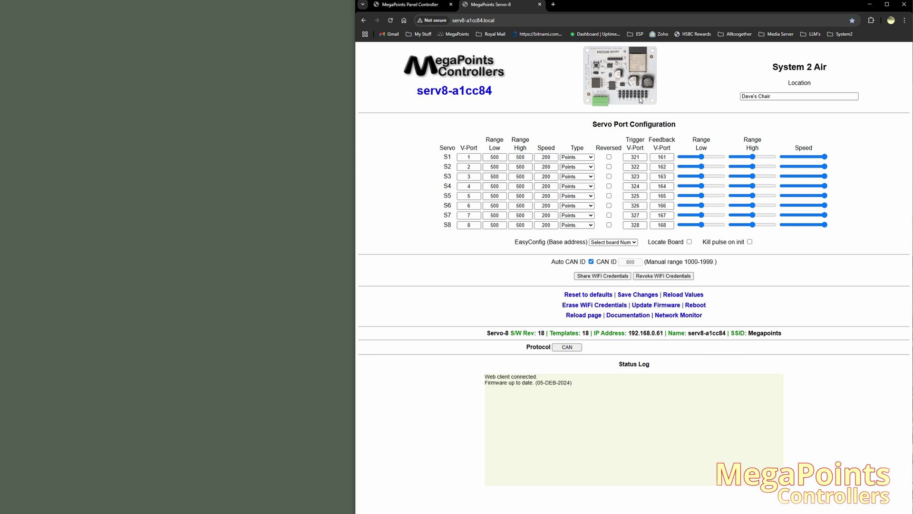
{"action": "left_click", "coordinate": [540, 5]}
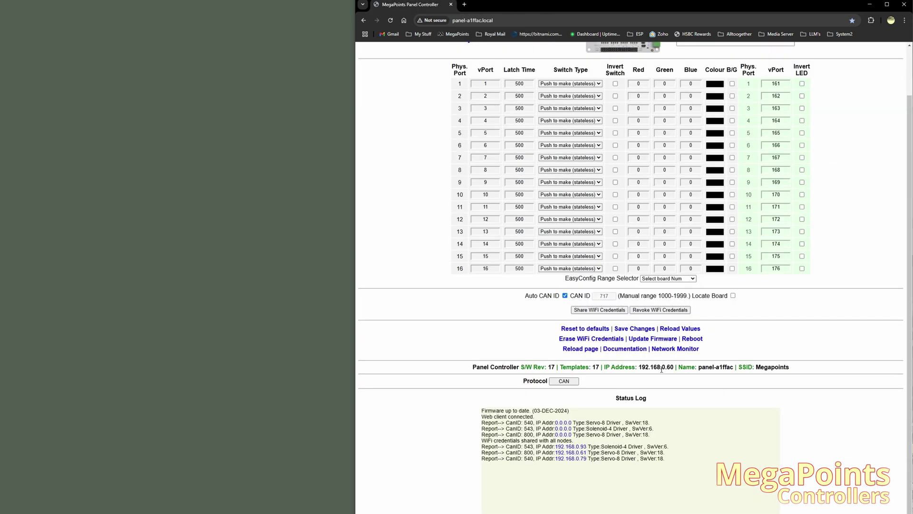
Open the Servo-8 board with CAN ID 540 from the status log and copy its network name.
{"action": "left_click", "coordinate": [573, 459]}
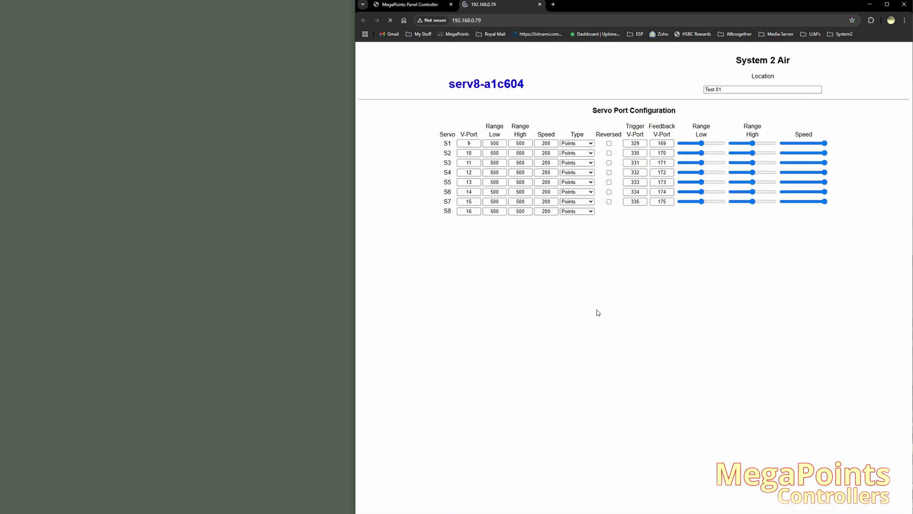
{"action": "left_click_drag", "start_coordinate": [417, 92], "coordinate": [494, 98]}
{"action": "key", "text": "ctrl+c"}
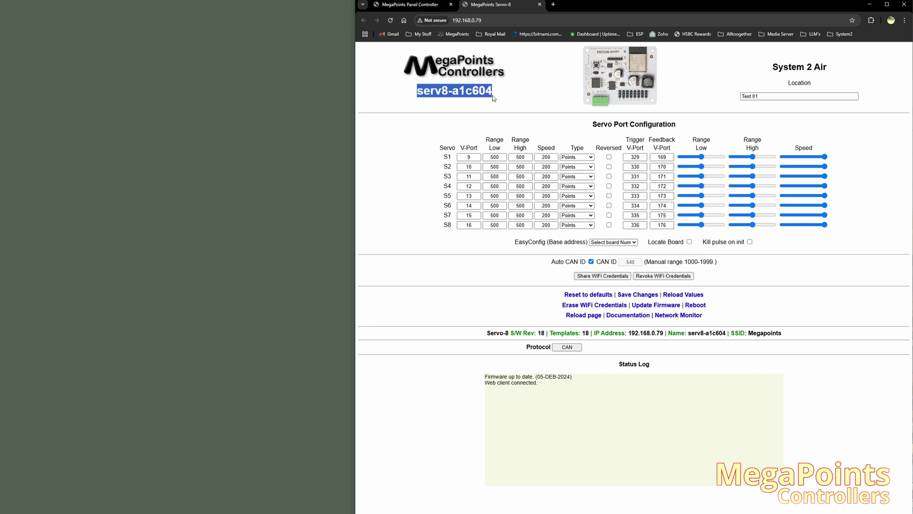
{"action": "left_click", "coordinate": [502, 21]}
{"action": "key", "text": "ctrl+v"}
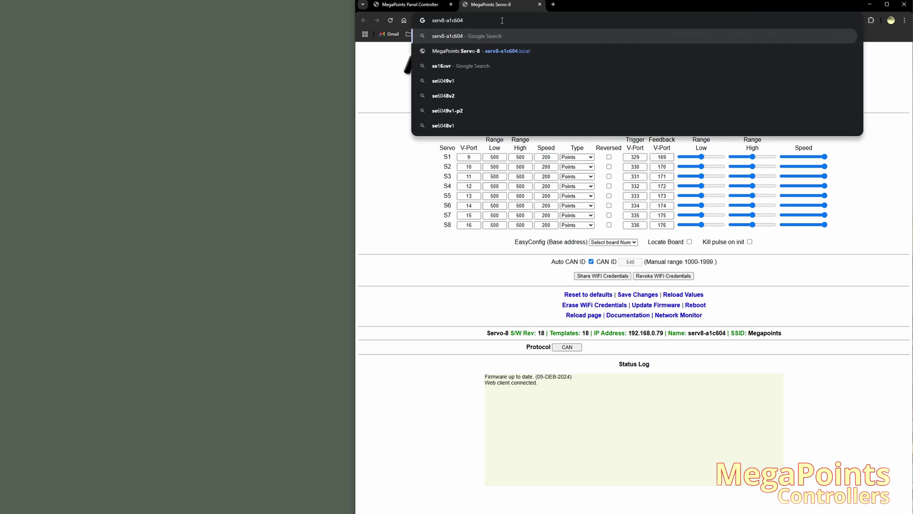
{"action": "type", "text": ".local"}
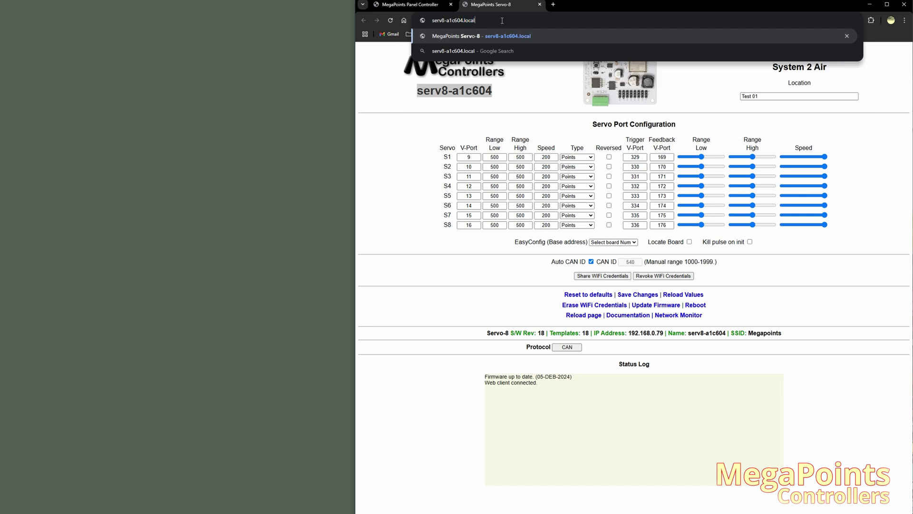
{"action": "key", "text": "BackSpace"}
{"action": "key", "text": "BackSpace"}
{"action": "key", "text": "BackSpace"}
{"action": "key", "text": "BackSpace"}
{"action": "key", "text": "BackSpace"}
{"action": "key", "text": "BackSpace"}
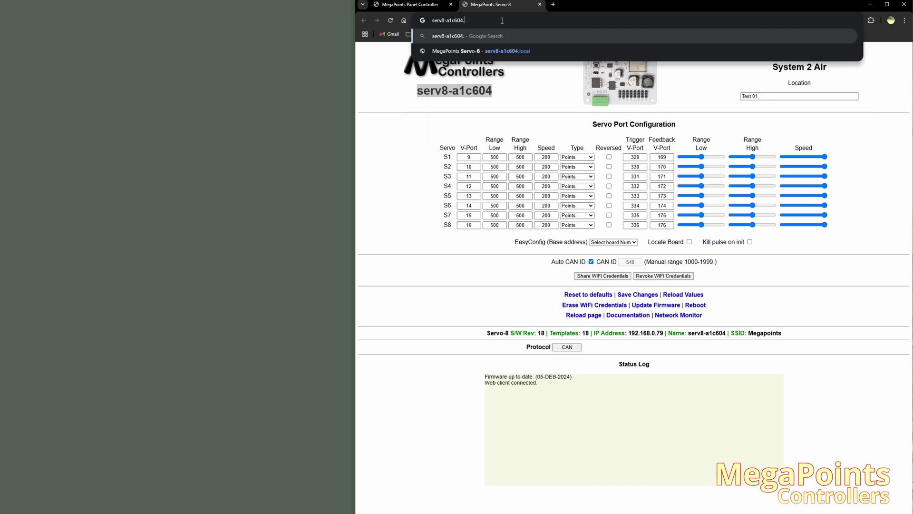
{"action": "key", "text": "Return"}
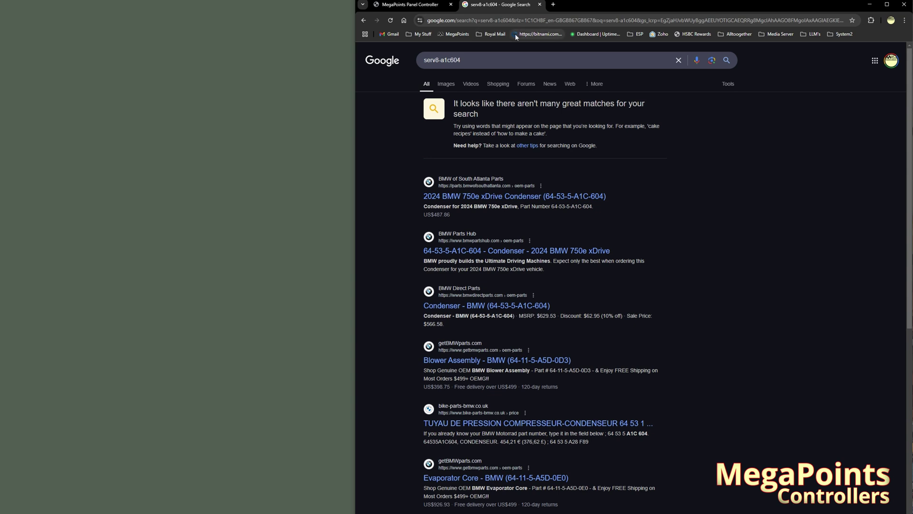
Load the board's page at serv8-a1c604.local and bookmark it in the System2 folder.
{"action": "left_click", "coordinate": [516, 20]}
{"action": "key", "text": "ctrl+v"}
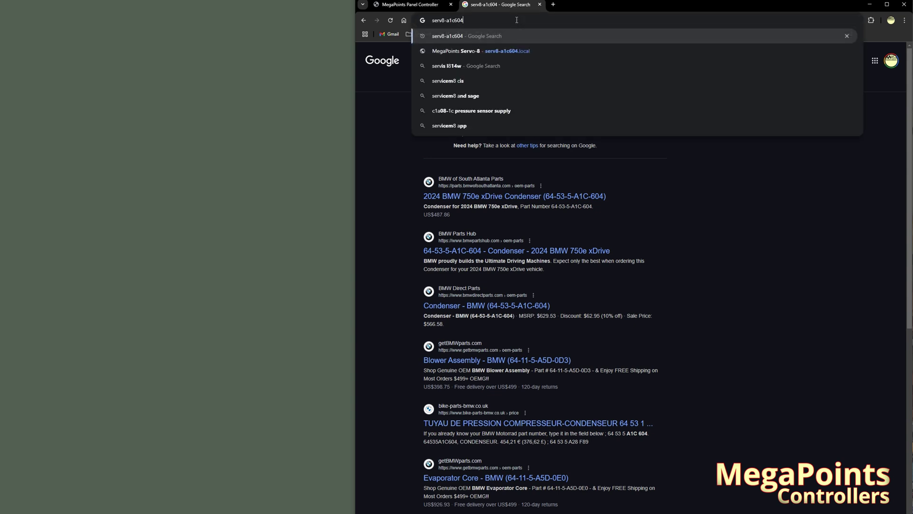
{"action": "type", "text": ".local"}
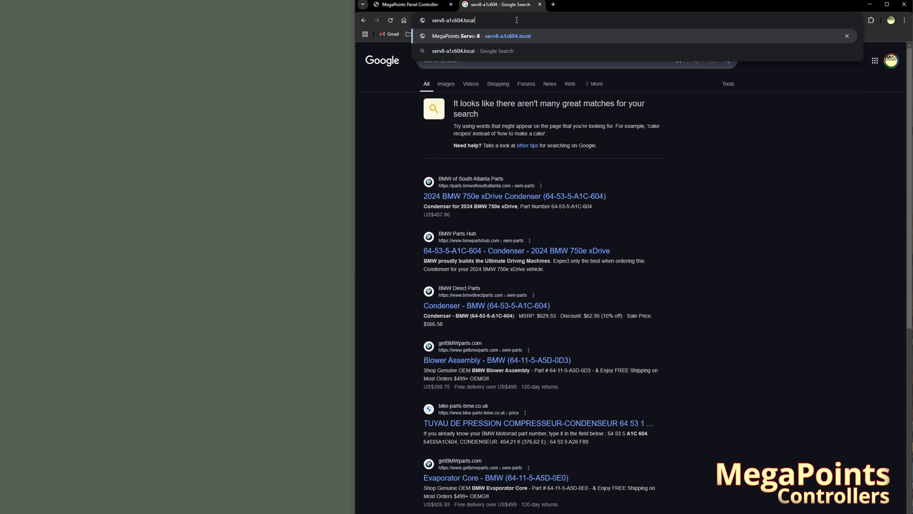
{"action": "key", "text": "Return"}
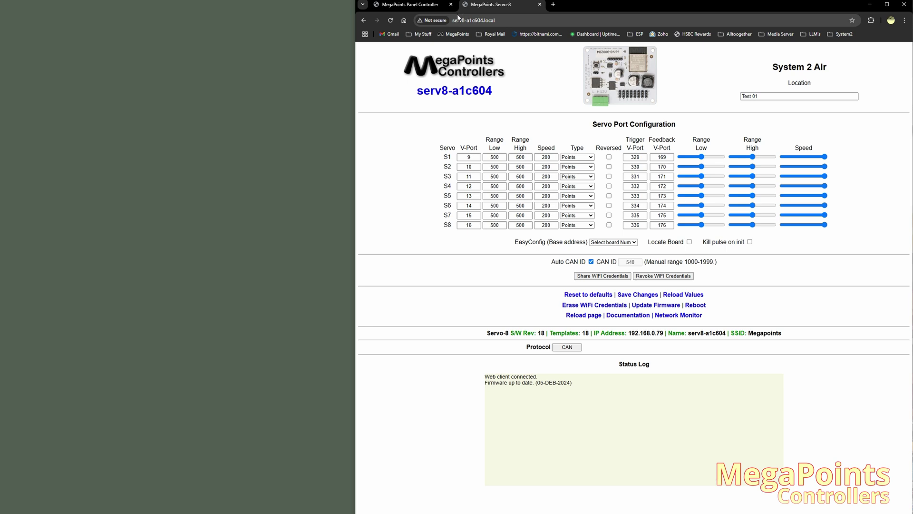
{"action": "left_click_drag", "start_coordinate": [418, 22], "coordinate": [851, 76]}
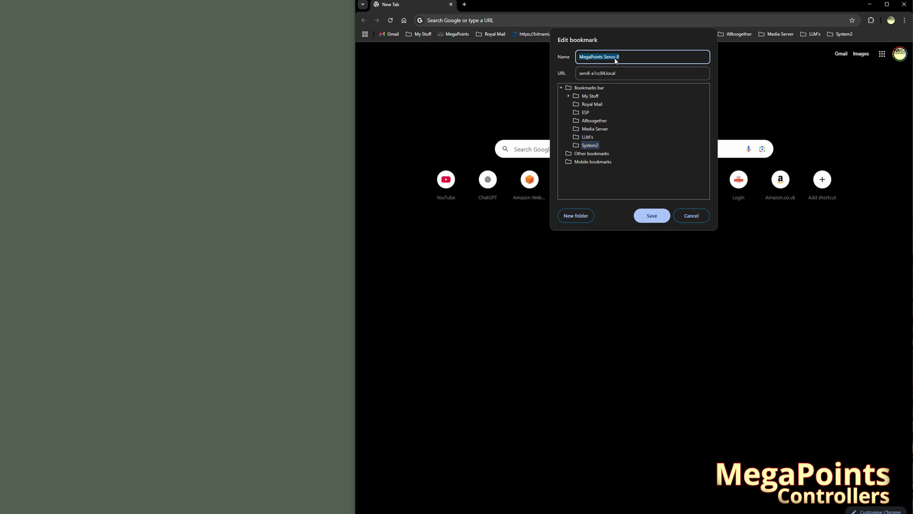
Delete the word MegaPoints from the name of the serv8-a1cc84.local bookmark.
{"action": "double_click", "coordinate": [595, 58]}
{"action": "key", "text": "BackSpace"}
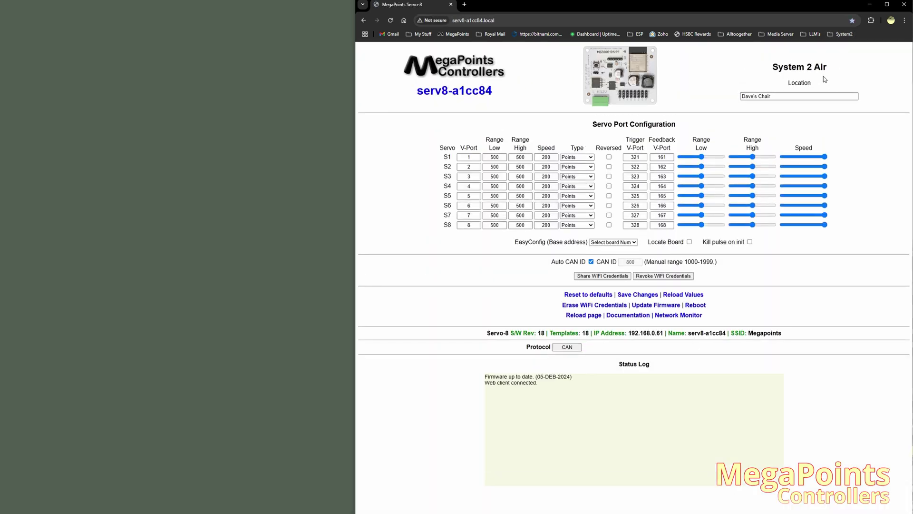
Set the serv8-a1cc84 board's location to "Tunnel Entrance" and save the changes to the board.
{"action": "left_click_drag", "start_coordinate": [774, 95], "coordinate": [716, 100]}
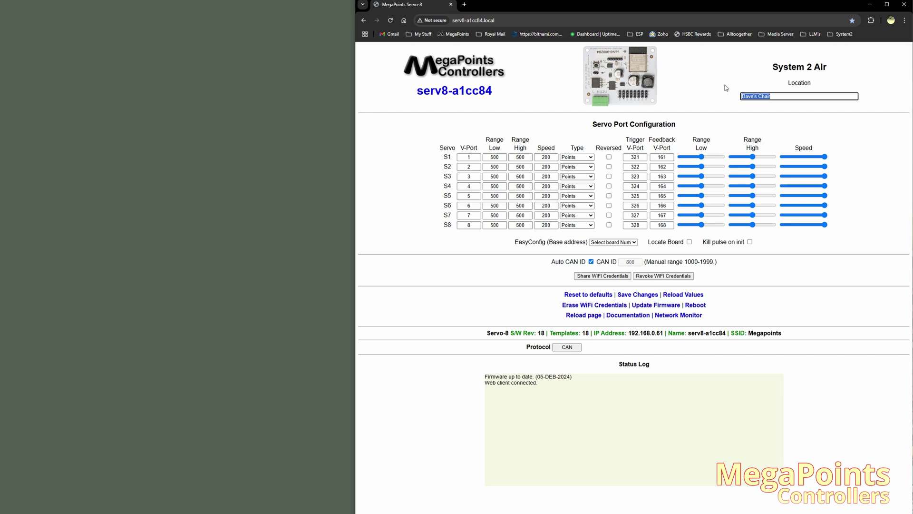
{"action": "type", "text": "Tunnel Entrance"}
{"action": "key", "text": "Tab"}
{"action": "left_click", "coordinate": [646, 295]}
Open the "Servo-8 - Station Approach DOWN" bookmark, set the board's location to "Station approach Down", and save the changes.
{"action": "left_click", "coordinate": [841, 34]}
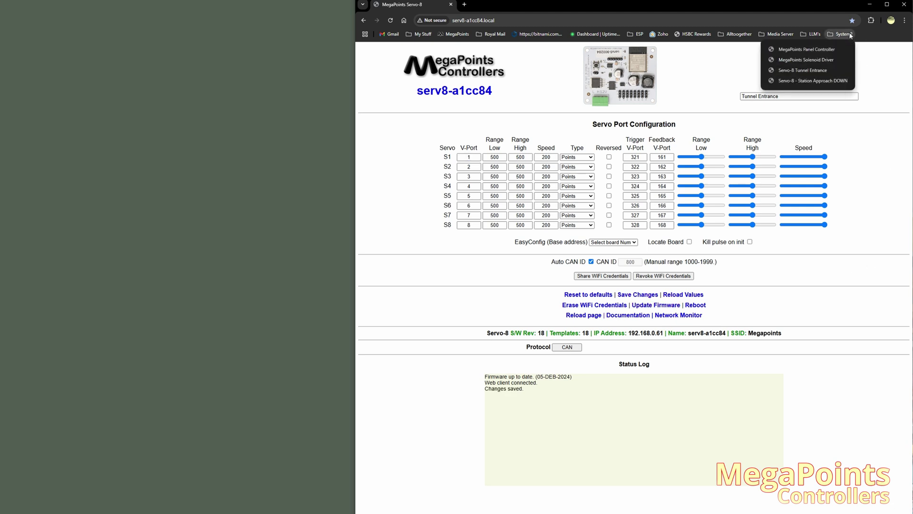
{"action": "left_click", "coordinate": [836, 81]}
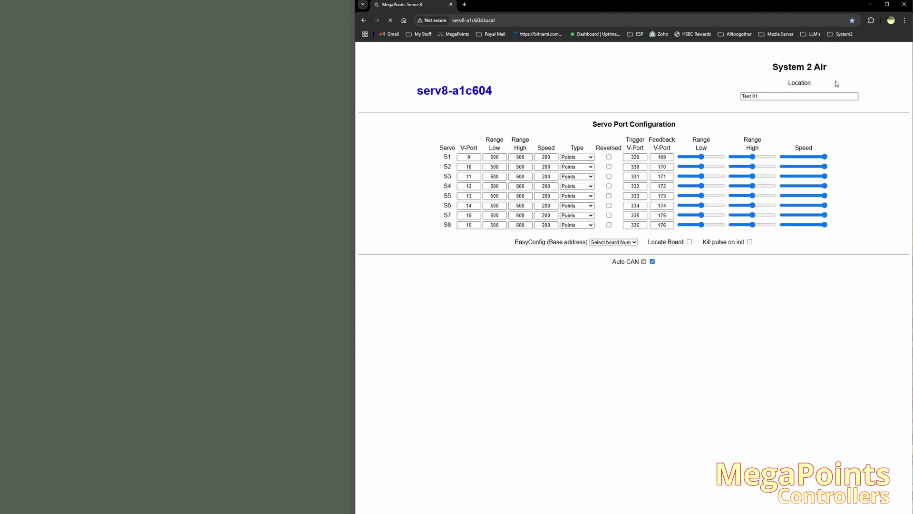
{"action": "left_click_drag", "start_coordinate": [783, 96], "coordinate": [698, 93]}
{"action": "type", "text": "Station approach Down"}
{"action": "key", "text": "Tab"}
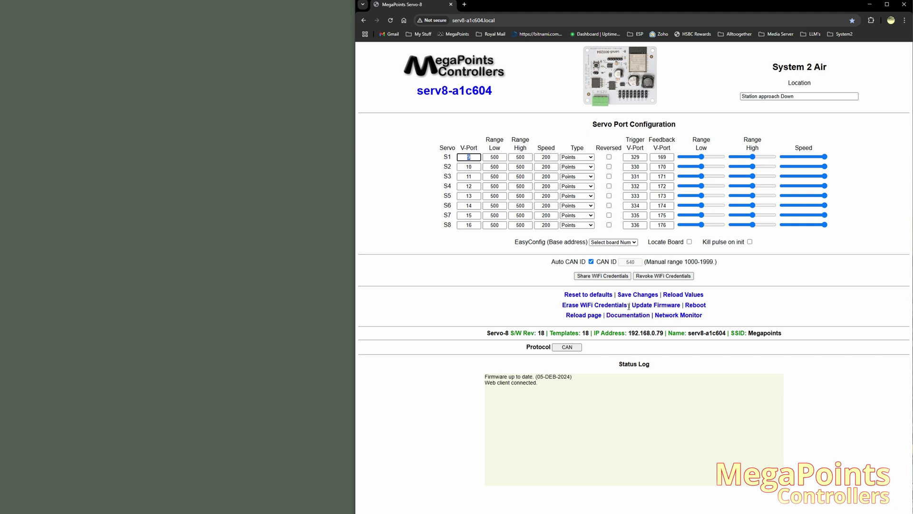
{"action": "left_click", "coordinate": [642, 295]}
Visit the Solenoid Driver page and the Panel Controller page through their System2 bookmarks.
{"action": "left_click", "coordinate": [843, 35]}
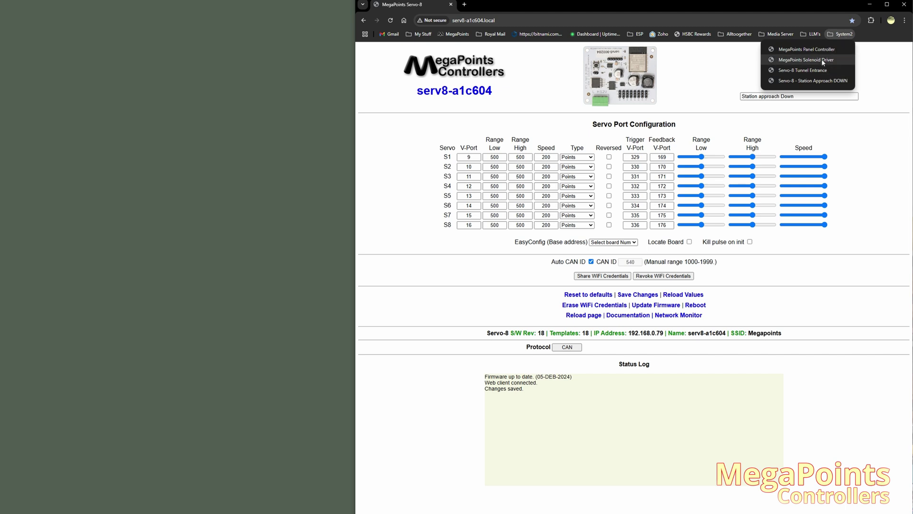
{"action": "left_click", "coordinate": [821, 59]}
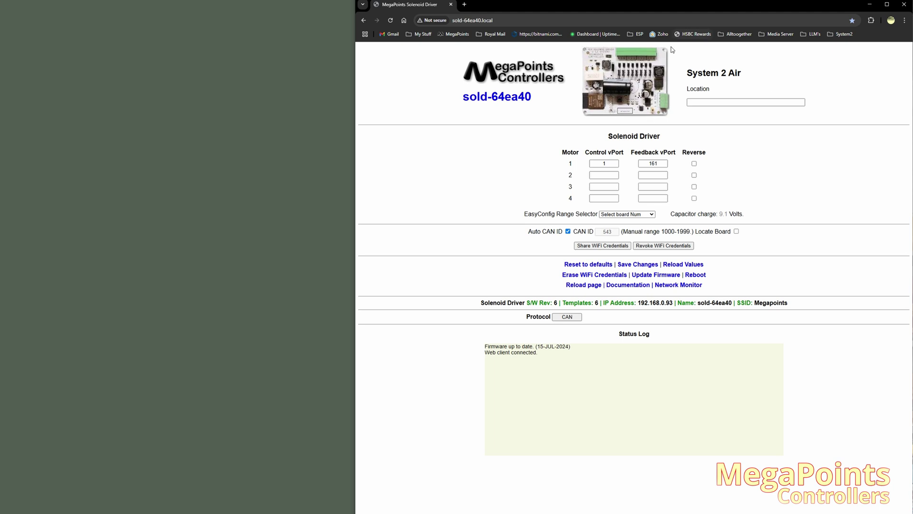
{"action": "left_click", "coordinate": [836, 35]}
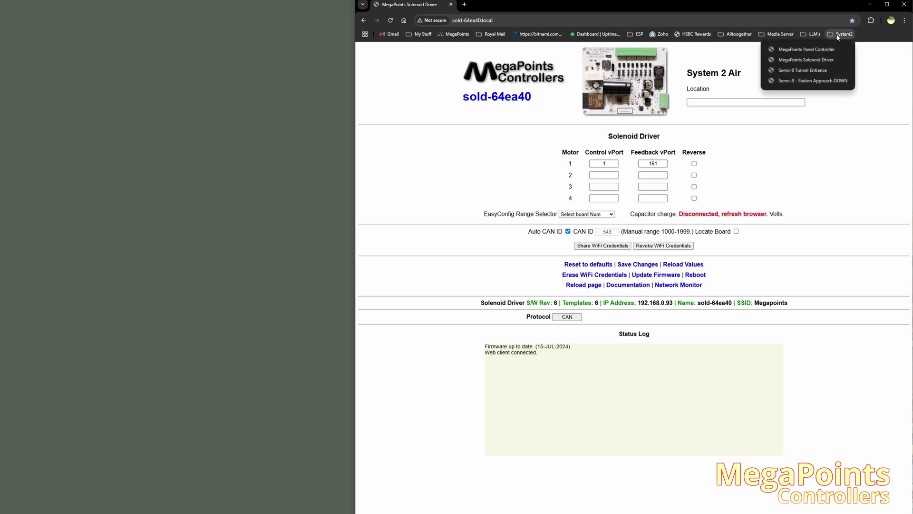
{"action": "left_click", "coordinate": [830, 49]}
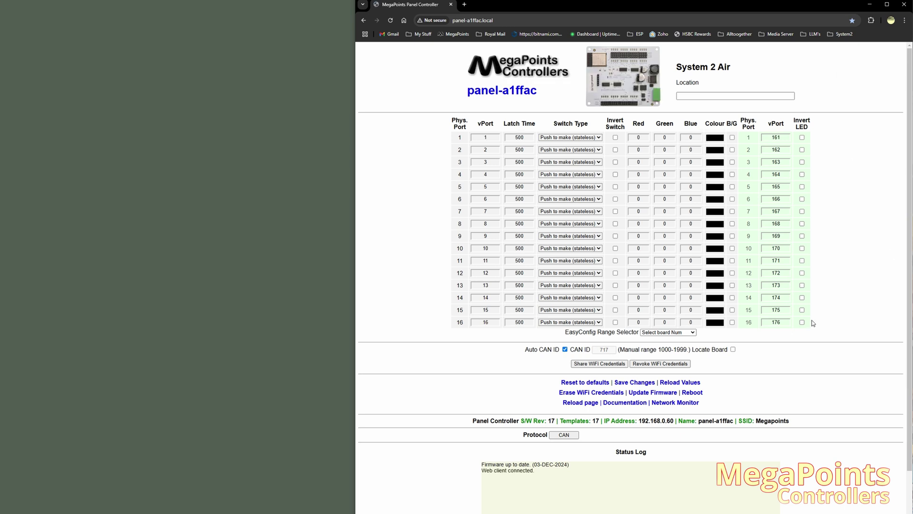
Revoke the WiFi credentials from all nodes and try the "Servo-8 Tunnel Entrance" bookmark.
{"action": "left_click", "coordinate": [681, 365]}
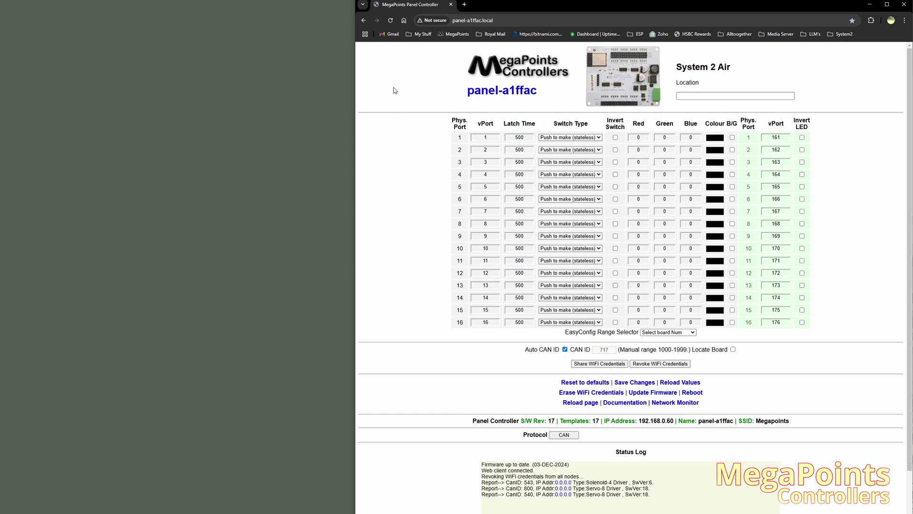
{"action": "left_click", "coordinate": [842, 34]}
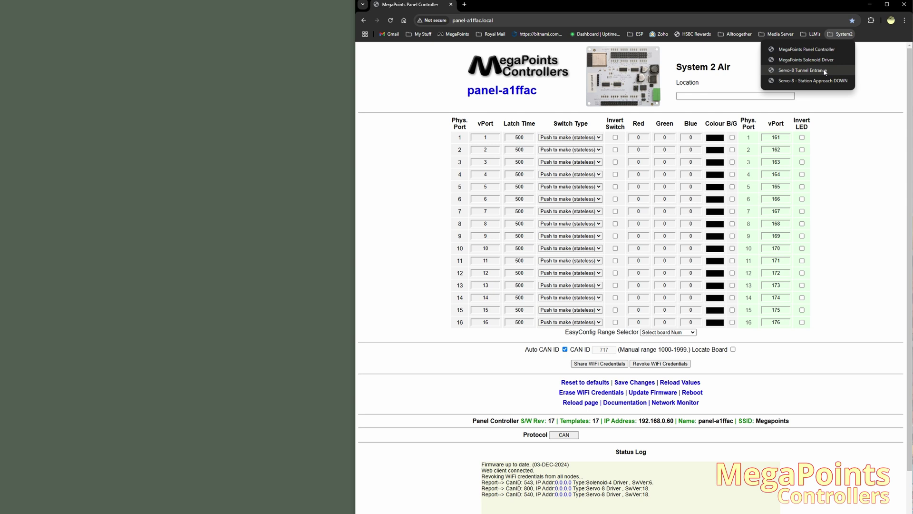
{"action": "left_click", "coordinate": [808, 71]}
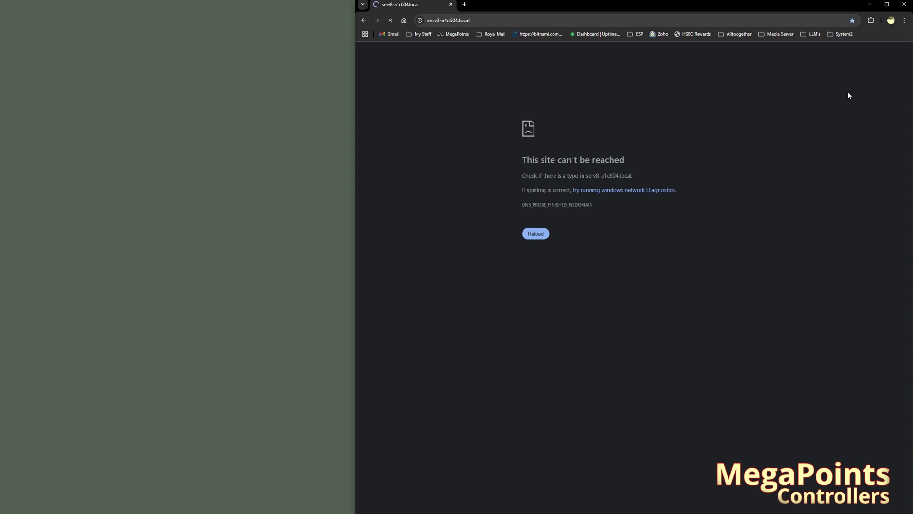
Share the WiFi credentials from the bookmarked Panel Controller page and open the "Servo-8 - Station Approach DOWN" bookmark.
{"action": "left_click", "coordinate": [839, 34]}
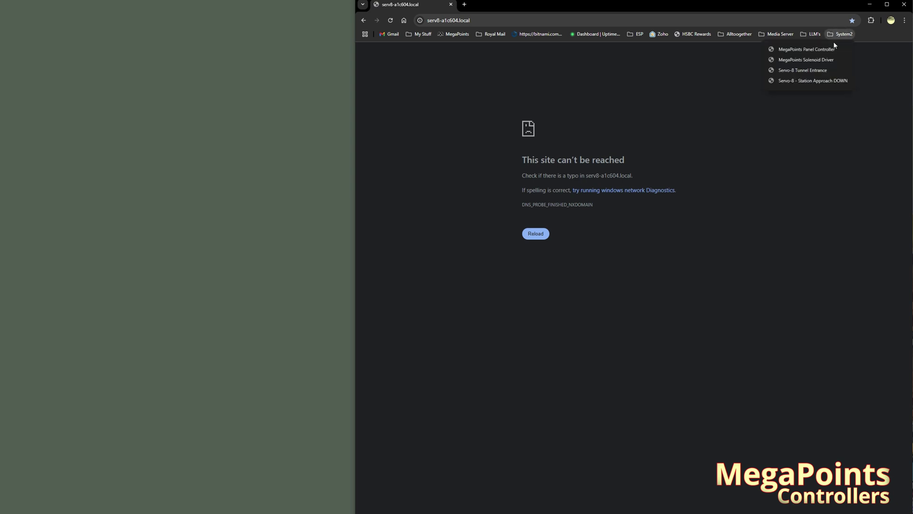
{"action": "left_click", "coordinate": [831, 49]}
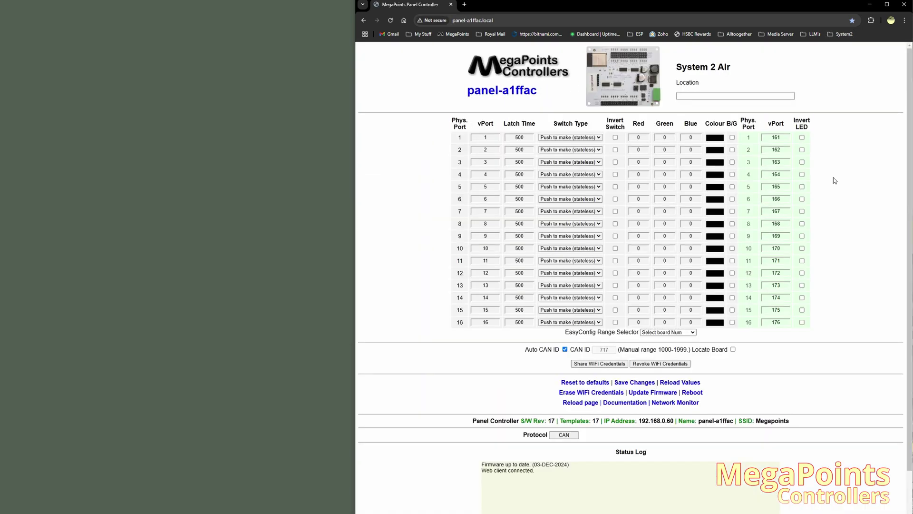
{"action": "left_click", "coordinate": [601, 364]}
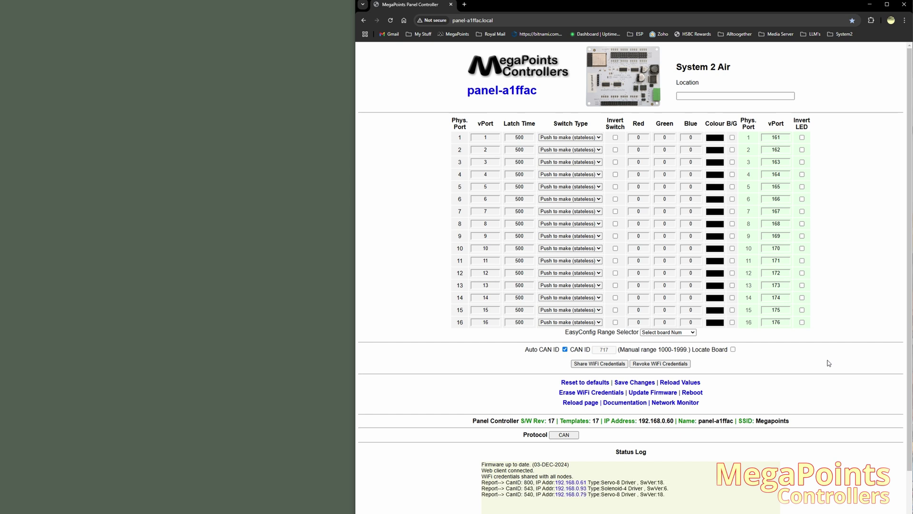
{"action": "left_click", "coordinate": [840, 34]}
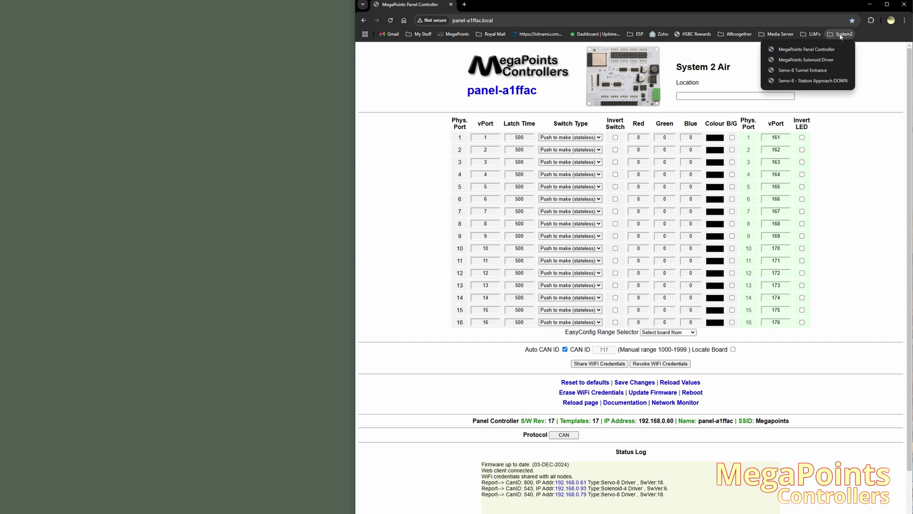
{"action": "left_click", "coordinate": [817, 82]}
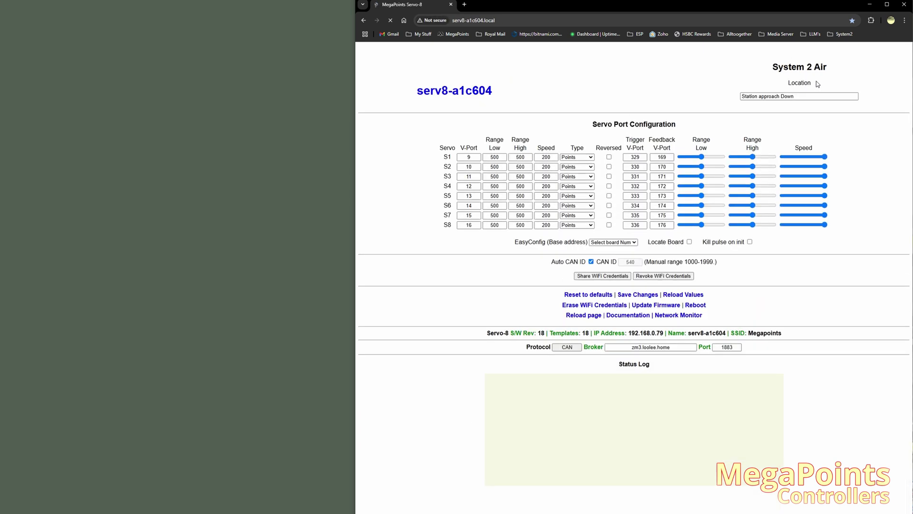